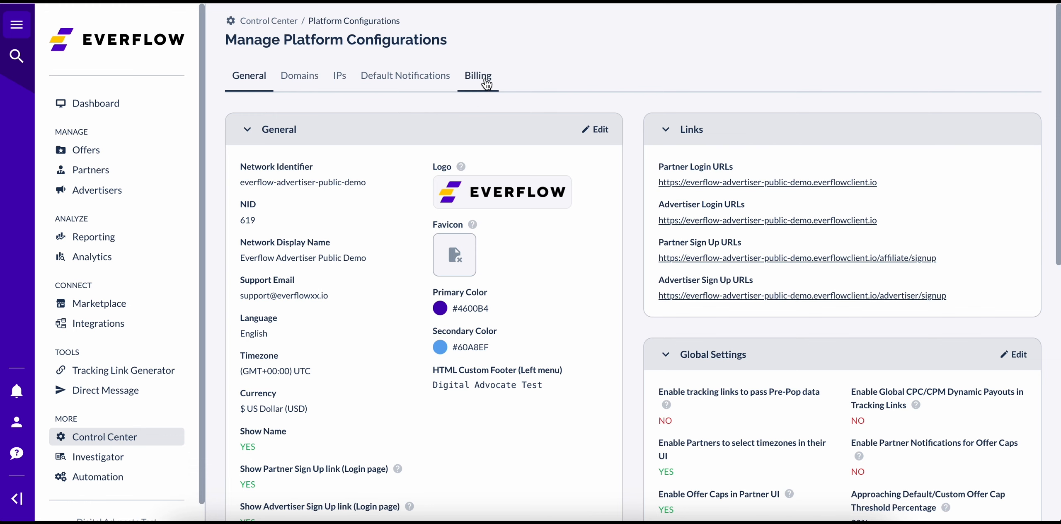
# - Open the partner billing settings for editing from the platform's billing configuration
pyautogui.click(487, 84)
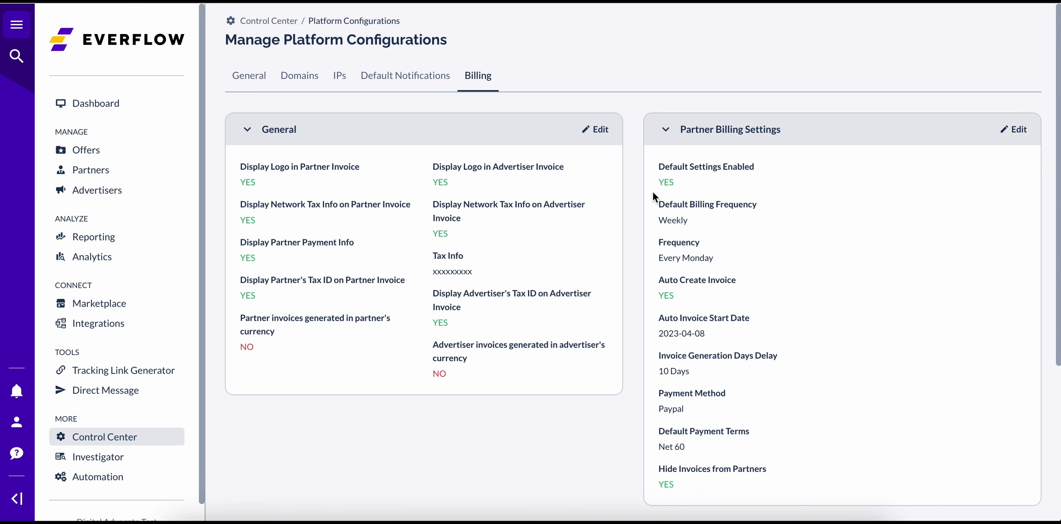
pyautogui.scroll(-5, 814, 233)
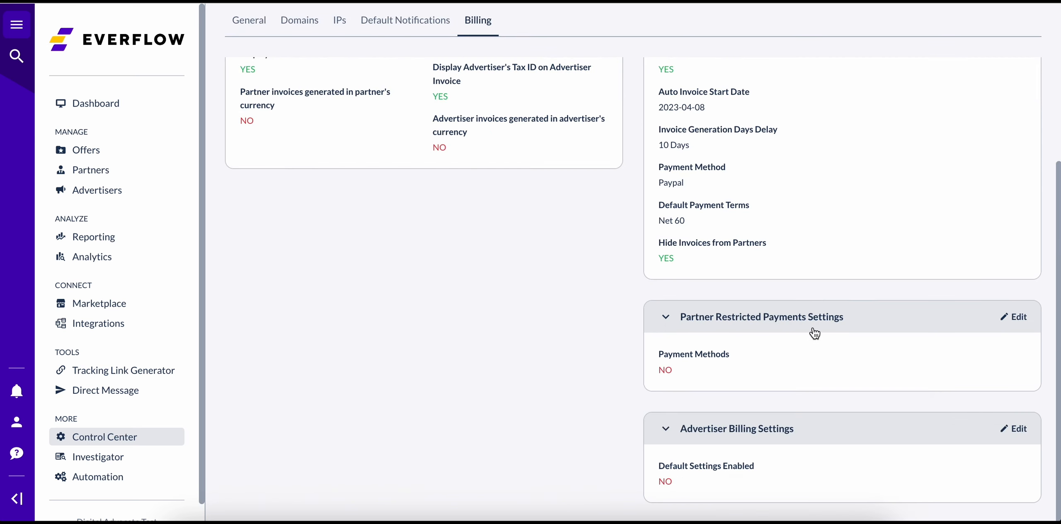
pyautogui.scroll(5, 805, 281)
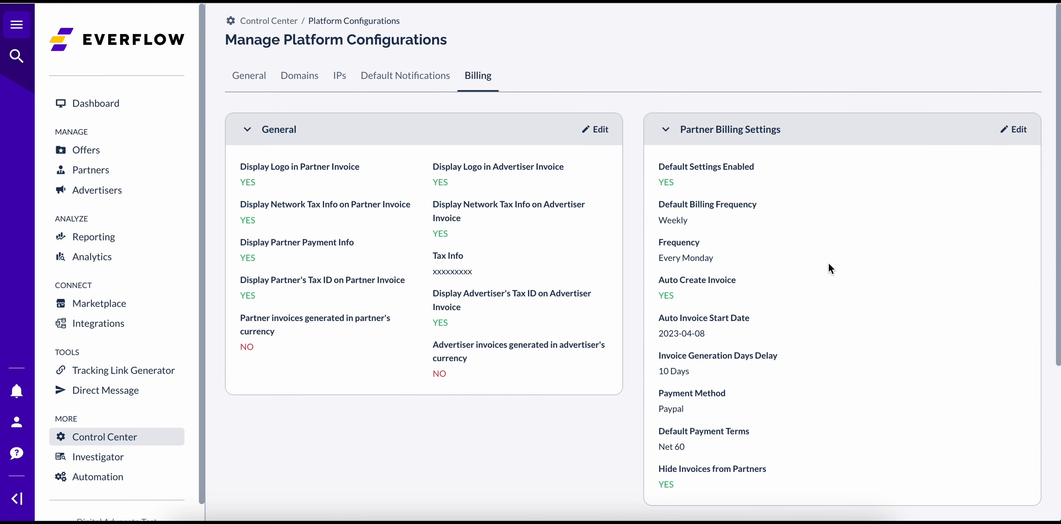
pyautogui.click(1013, 129)
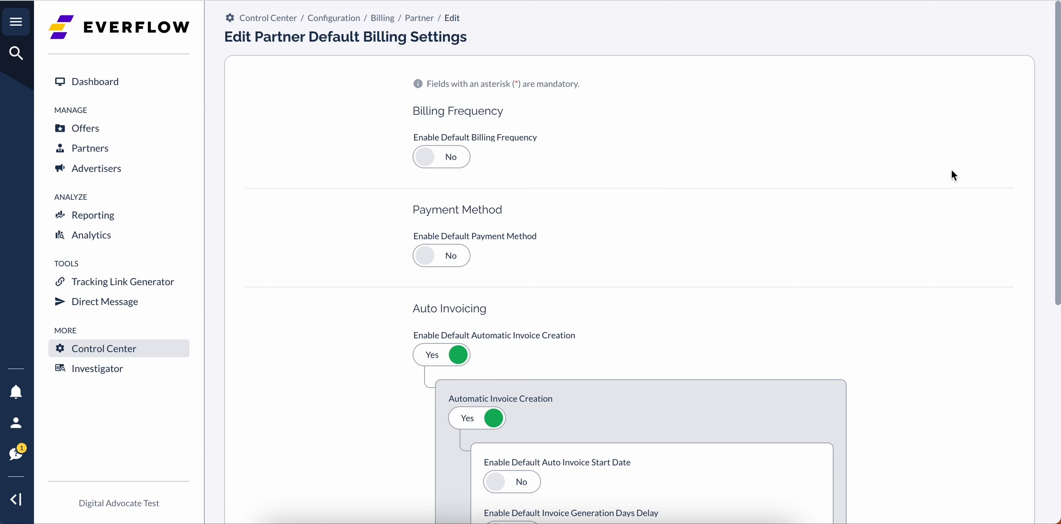
# - Examine the billing frequency, payment method, auto invoicing and invoice options in the partner default billing settings
pyautogui.scroll(-3, 952, 174)
pyautogui.scroll(-2, 952, 174)
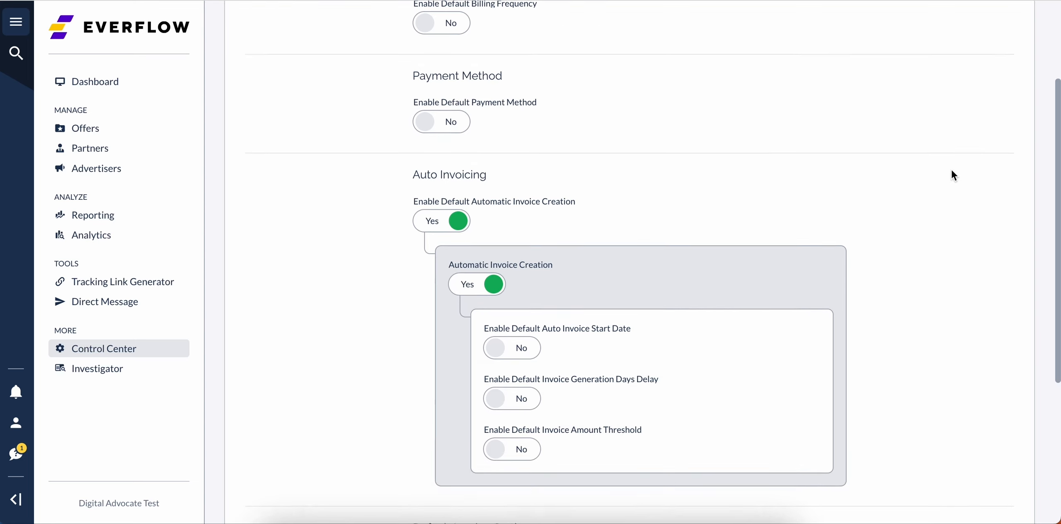
pyautogui.scroll(-3, 952, 172)
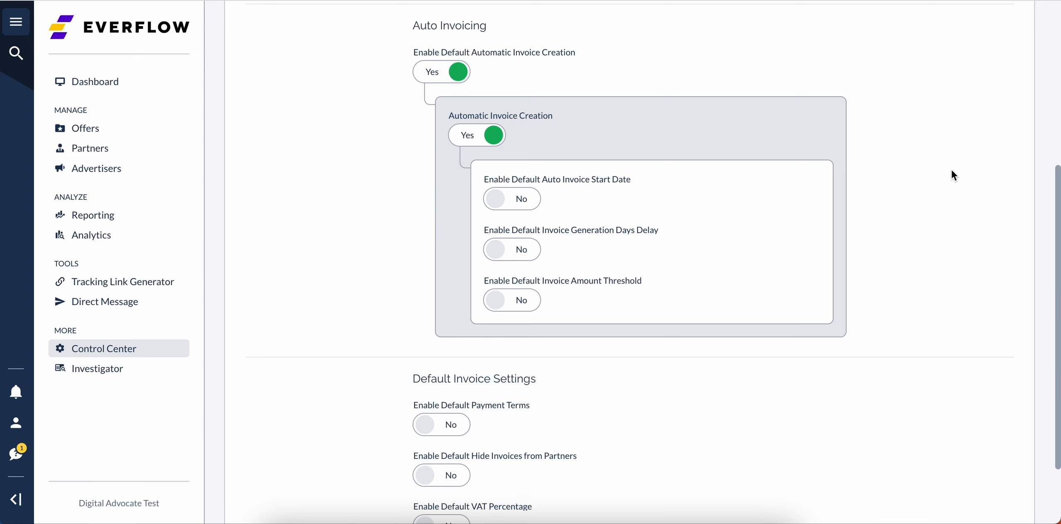
pyautogui.scroll(-1, 951, 171)
pyautogui.scroll(-1, 951, 171)
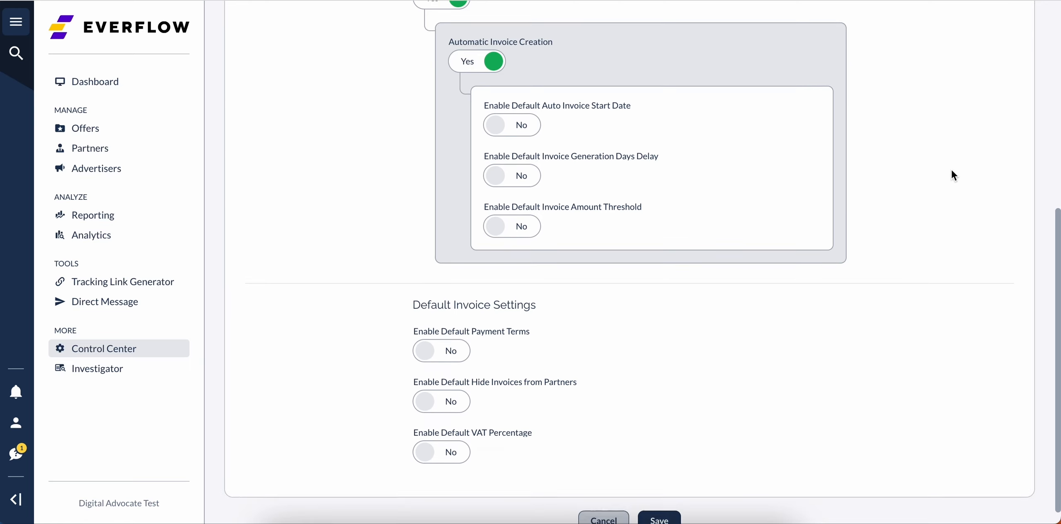
pyautogui.scroll(-1, 952, 174)
pyautogui.scroll(10, 951, 171)
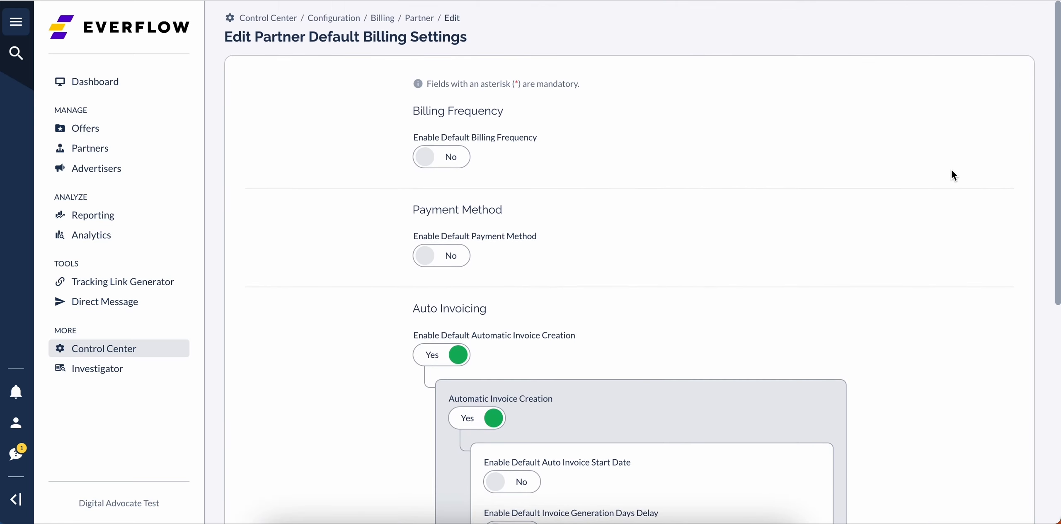
# - Enable the default billing frequency, try its frequency choices, and disable the default again
pyautogui.click(441, 156)
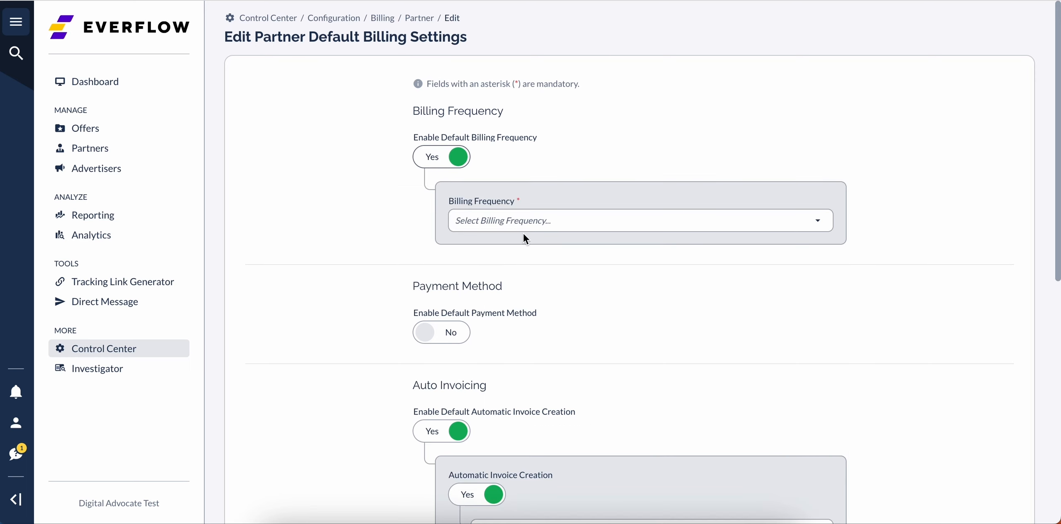
pyautogui.click(568, 221)
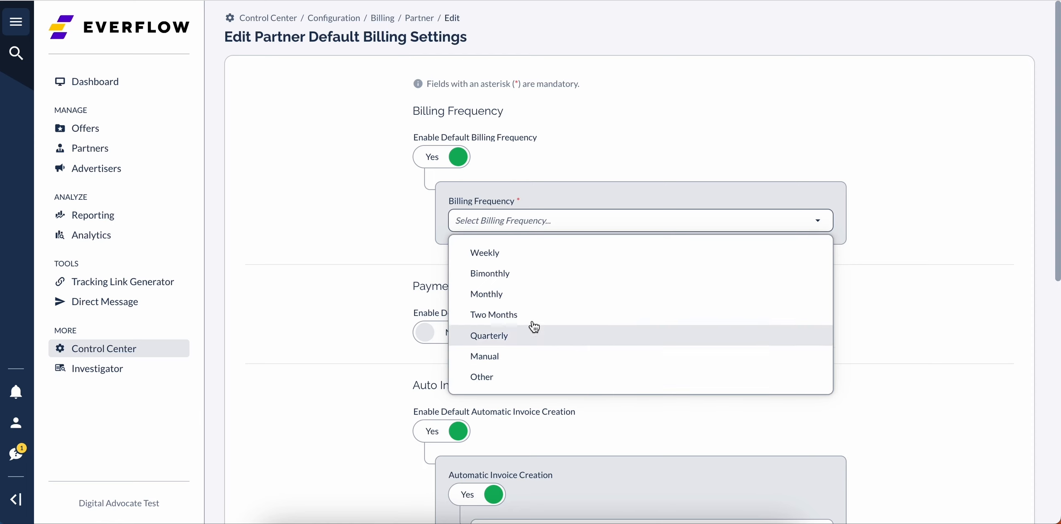
pyautogui.click(513, 254)
pyautogui.click(510, 230)
pyautogui.click(443, 158)
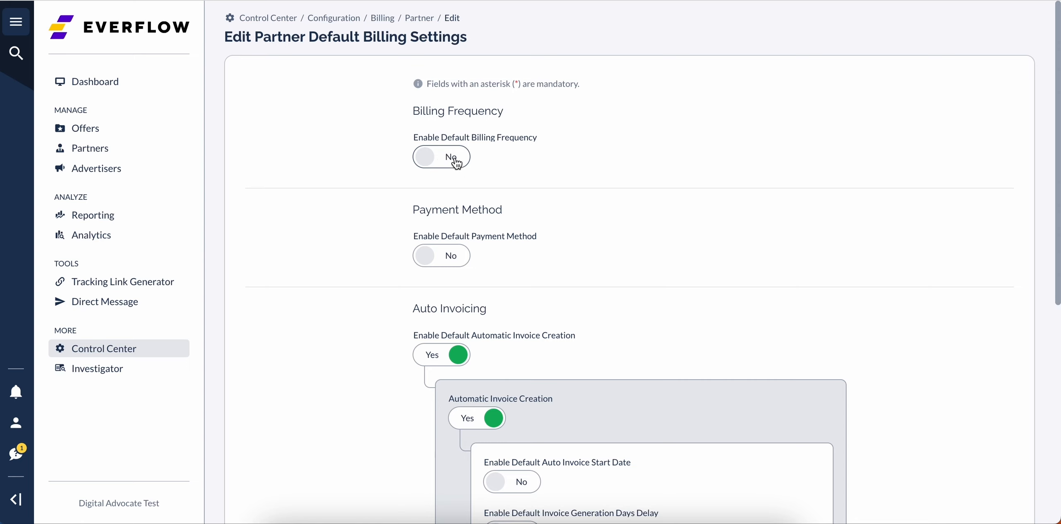
# - Enable the default payment method, view the available methods, and disable the default again
pyautogui.click(455, 265)
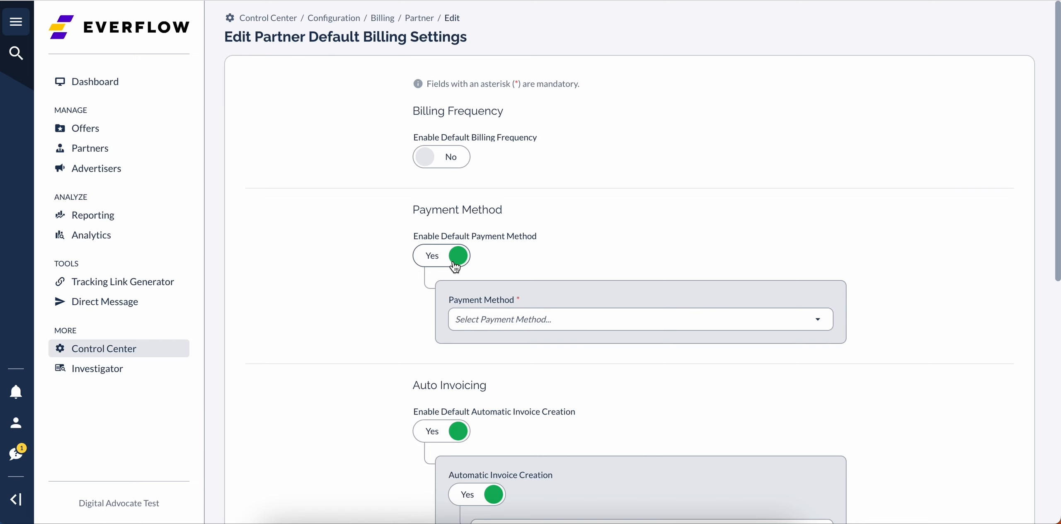
pyautogui.click(514, 328)
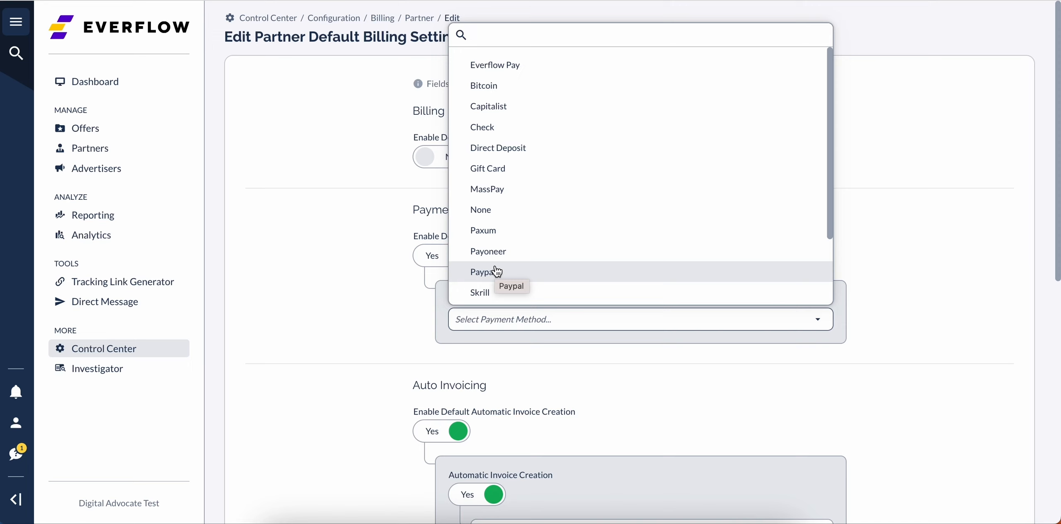
pyautogui.click(433, 255)
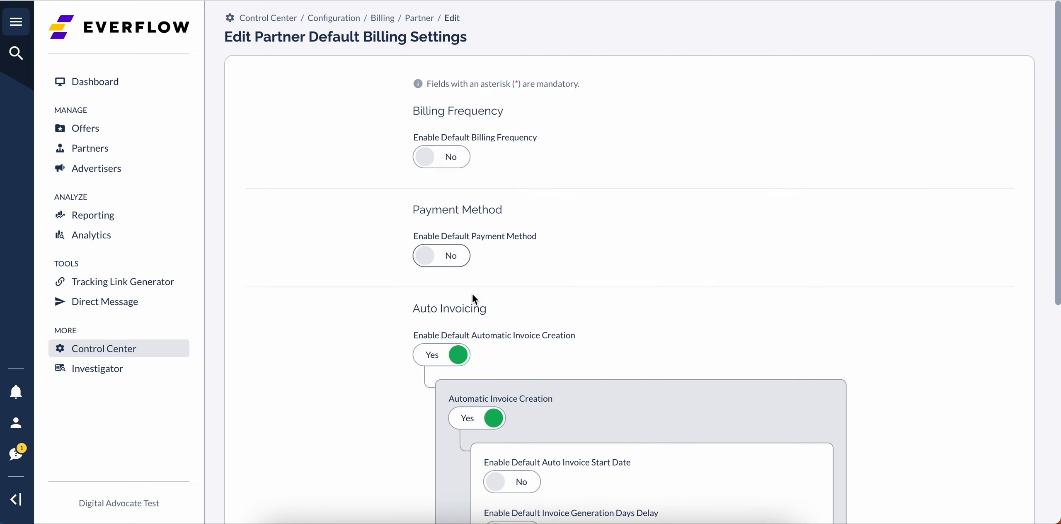
# - Enable the default auto invoice start date and set it to 04/17/2023
pyautogui.scroll(-2, 472, 294)
pyautogui.scroll(-1, 473, 294)
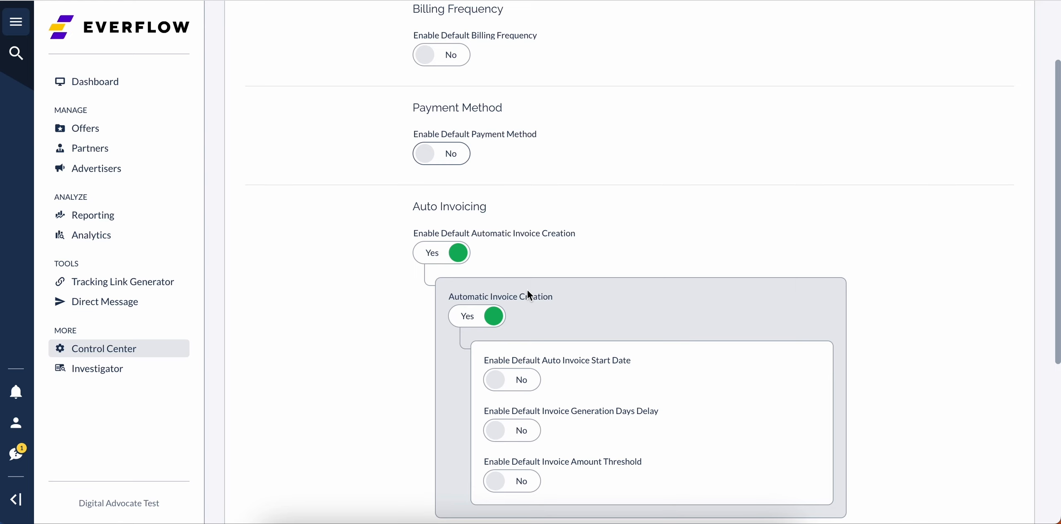
pyautogui.scroll(1, 532, 367)
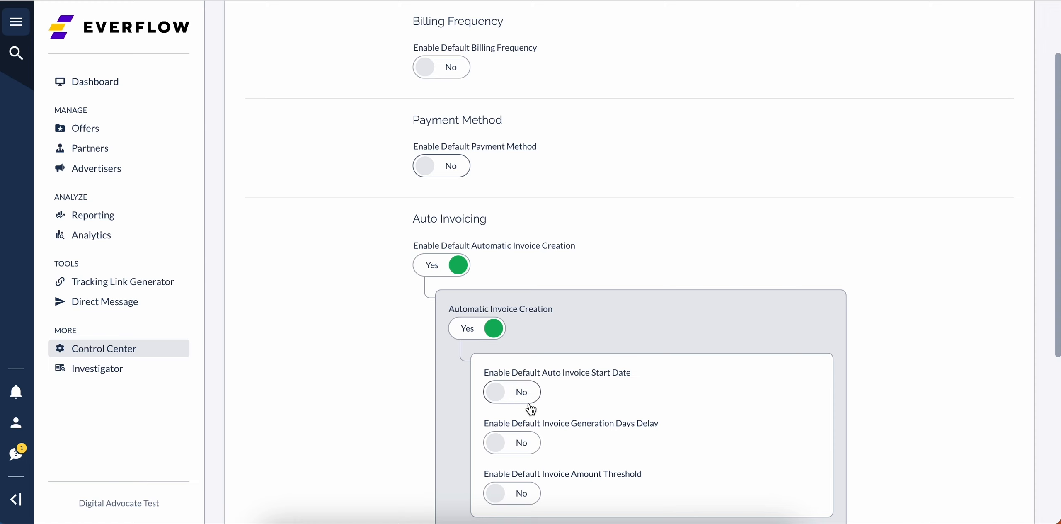
pyautogui.click(529, 397)
pyautogui.click(683, 400)
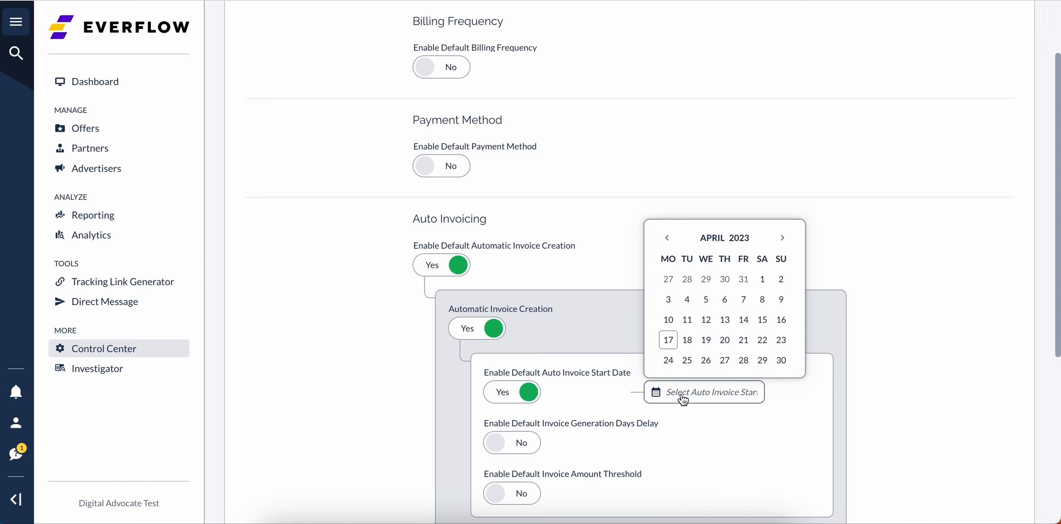
pyautogui.click(671, 341)
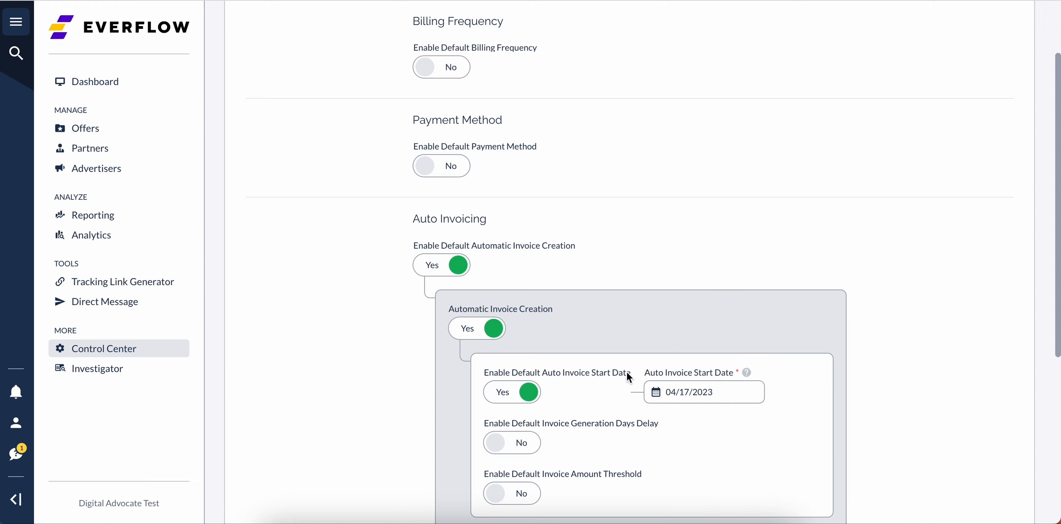
# - Enable the default invoice generation days delay and set it to 10 Days
pyautogui.scroll(-2, 627, 372)
pyautogui.click(528, 395)
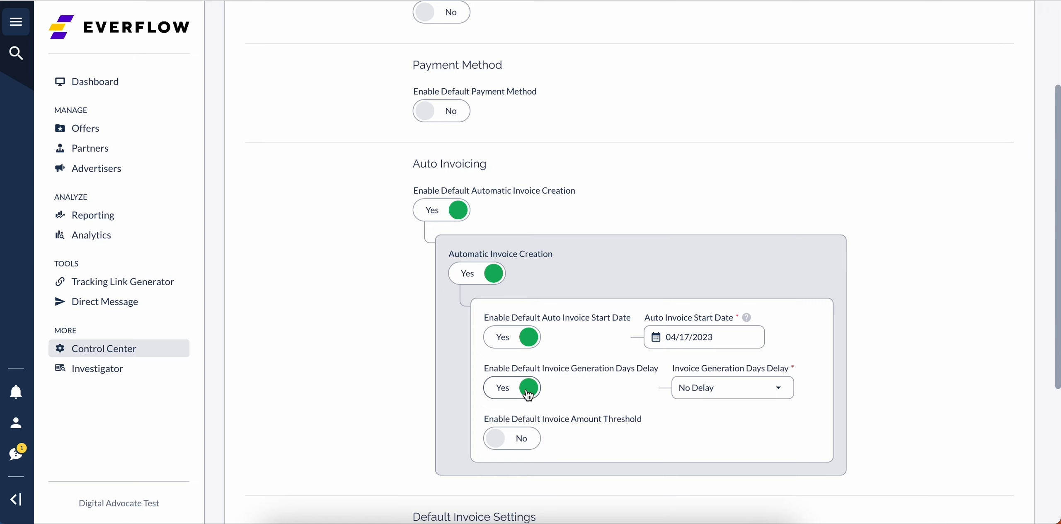
pyautogui.click(687, 389)
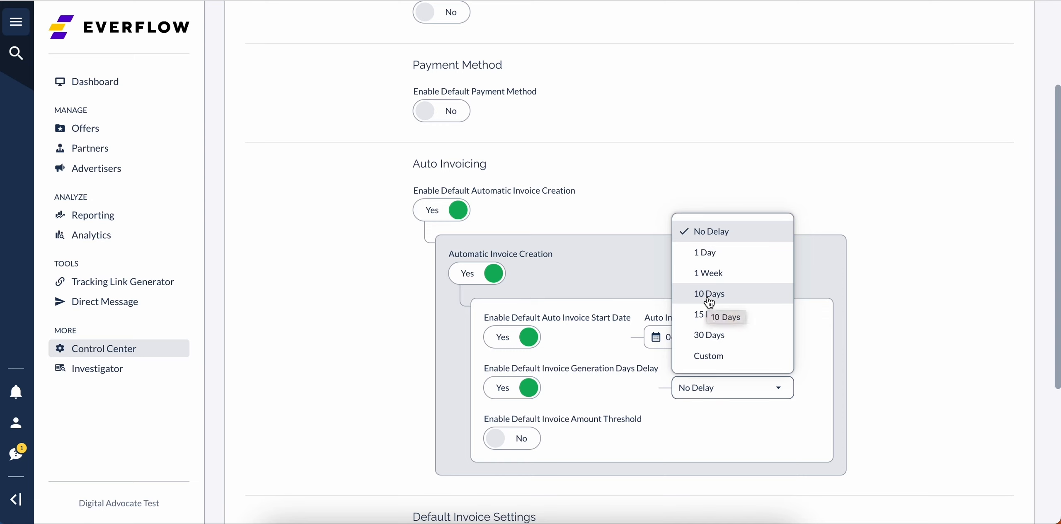
pyautogui.click(710, 294)
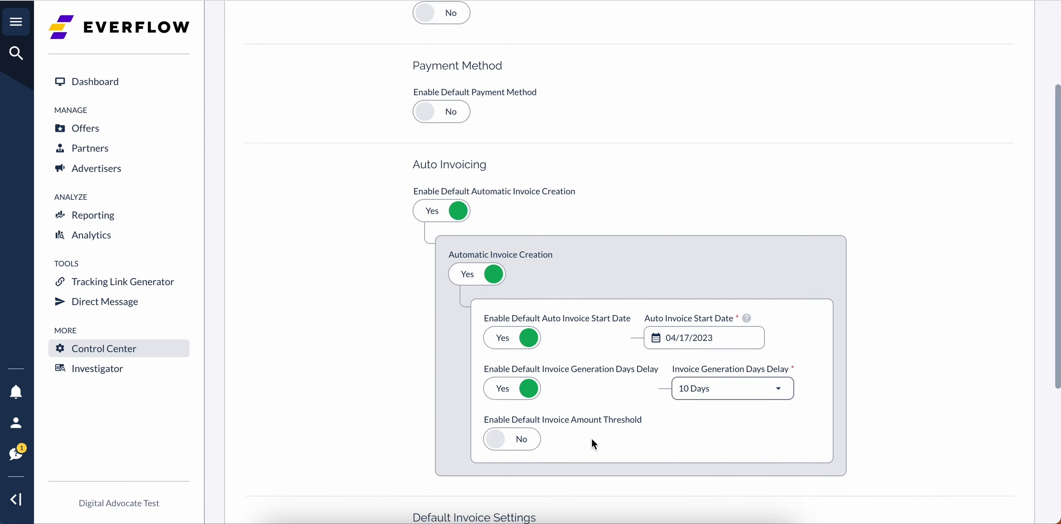
# - Enable the default invoice amount threshold, and turn off default automatic invoice creation
pyautogui.click(514, 440)
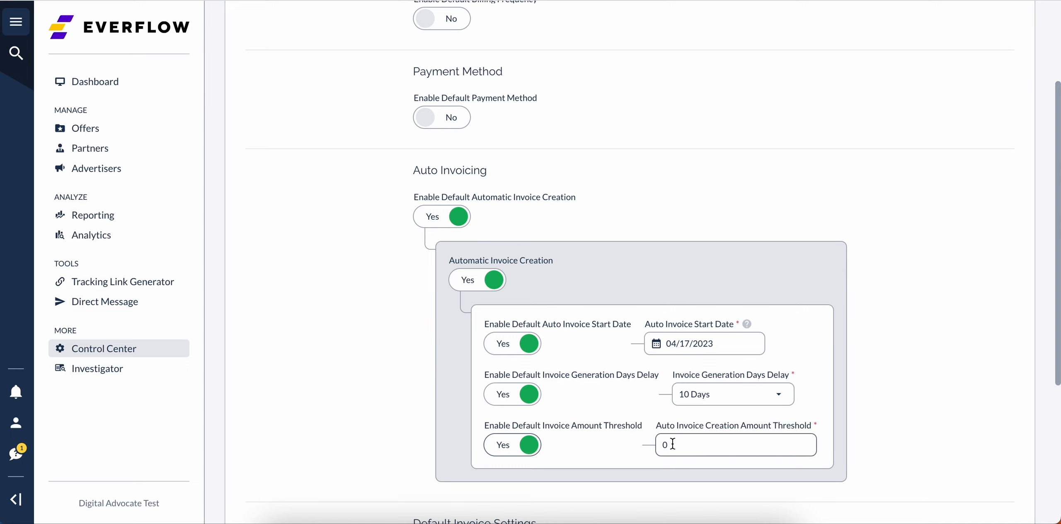
pyautogui.click(447, 216)
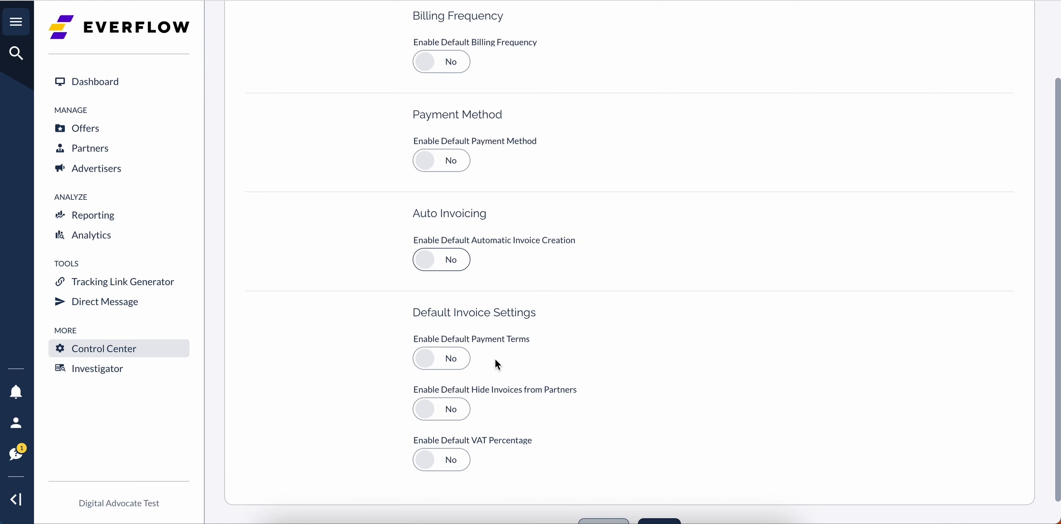
# - Enable default payment terms, try the Custom option, and disable the default again
pyautogui.click(455, 363)
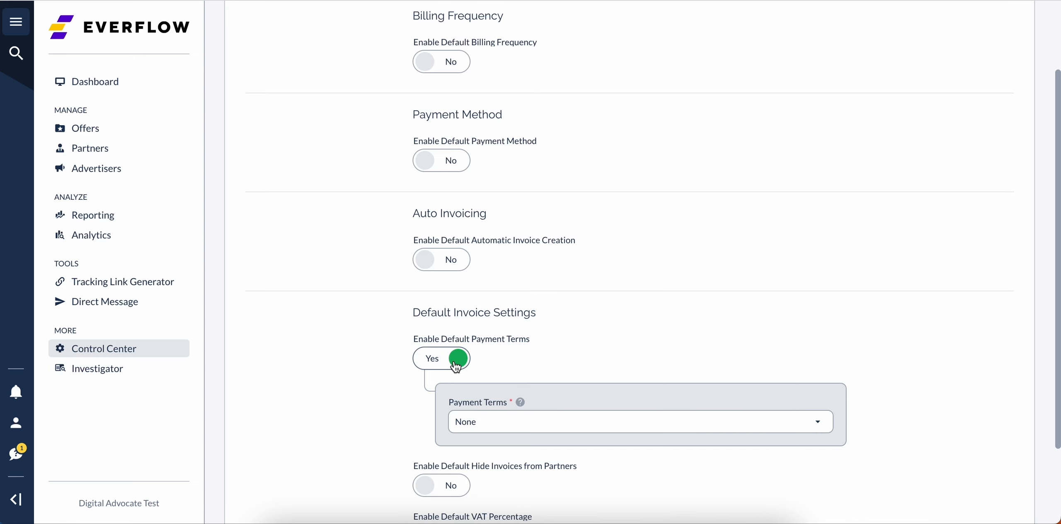
pyautogui.click(518, 419)
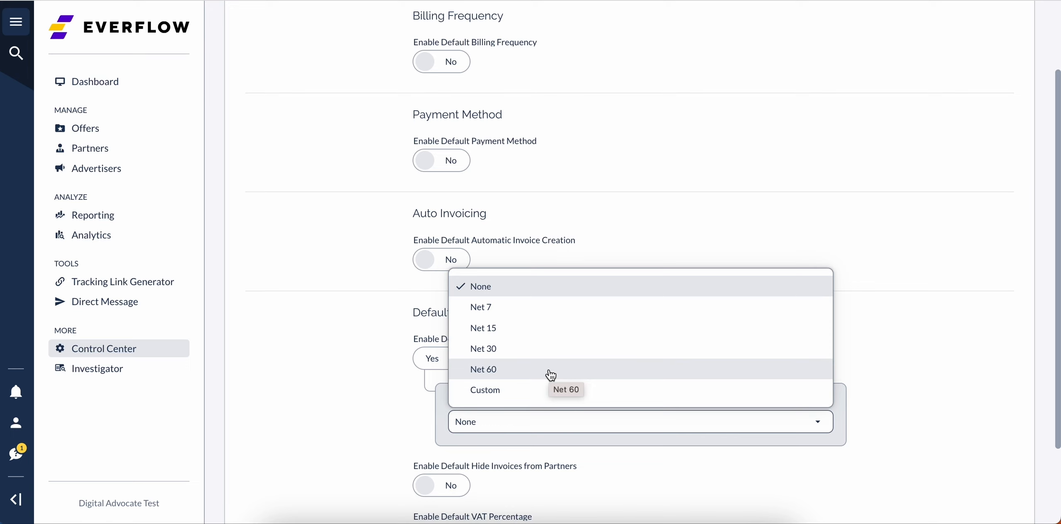
pyautogui.click(541, 392)
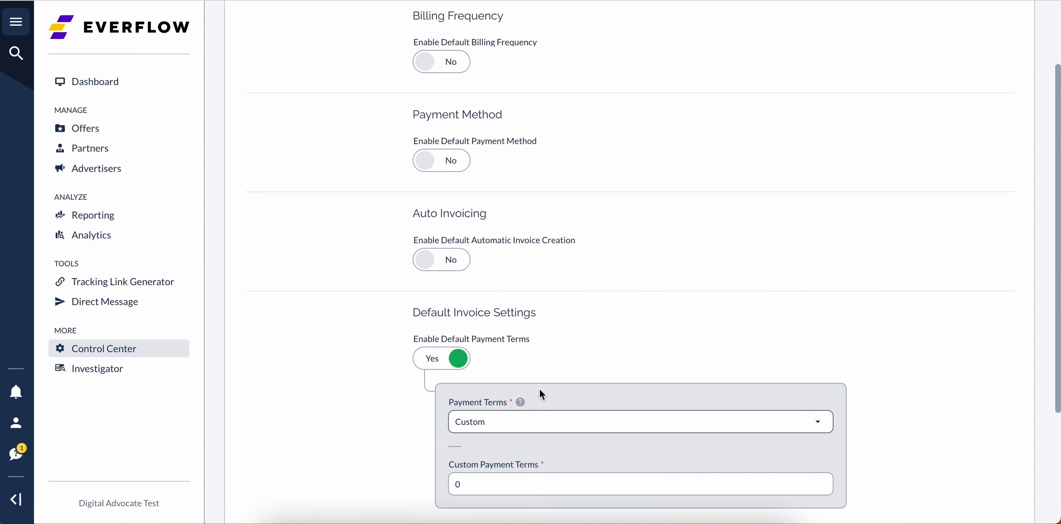
pyautogui.click(459, 359)
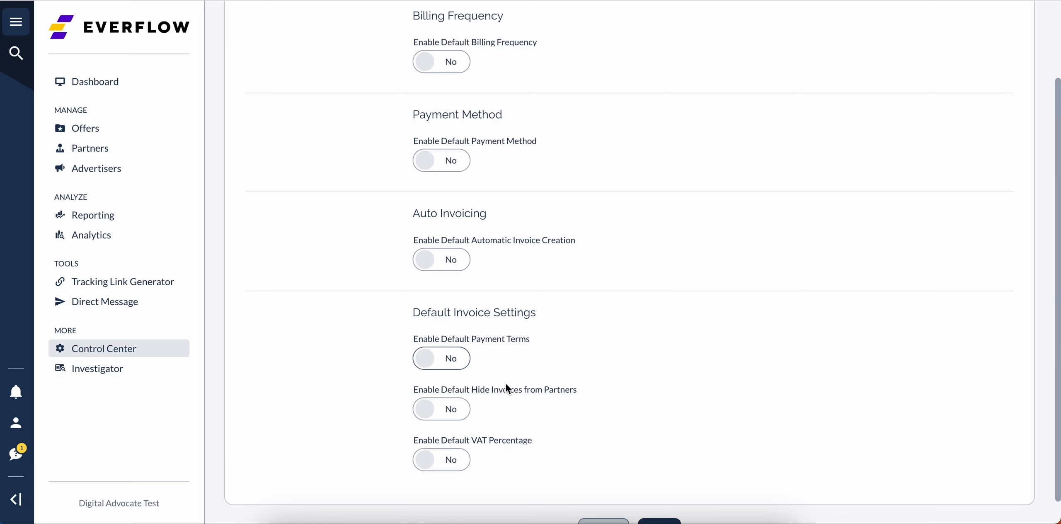
# - Try the default settings for hiding invoices from partners and for VAT percentage, leaving both disabled
pyautogui.scroll(-1, 508, 388)
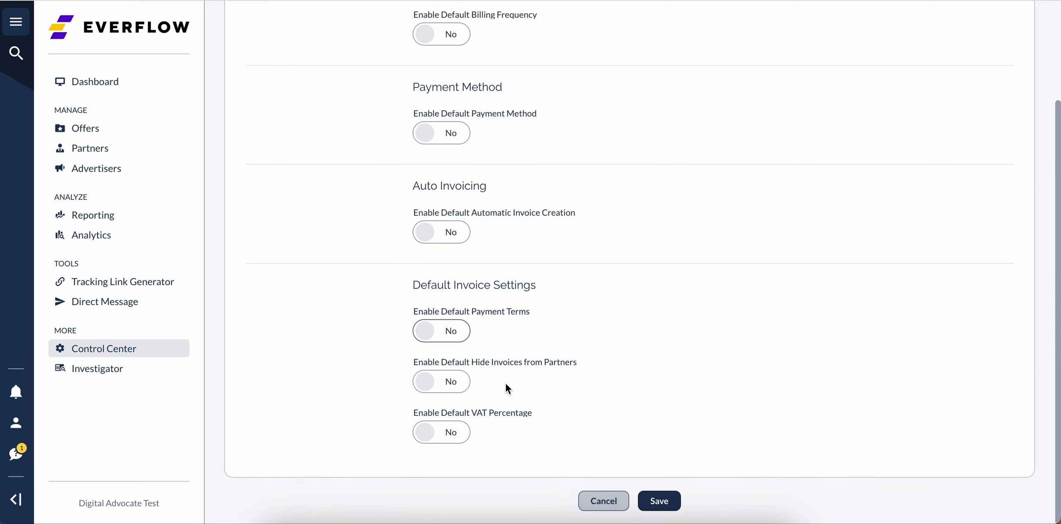
pyautogui.click(461, 380)
pyautogui.click(464, 447)
pyautogui.click(460, 380)
pyautogui.click(453, 439)
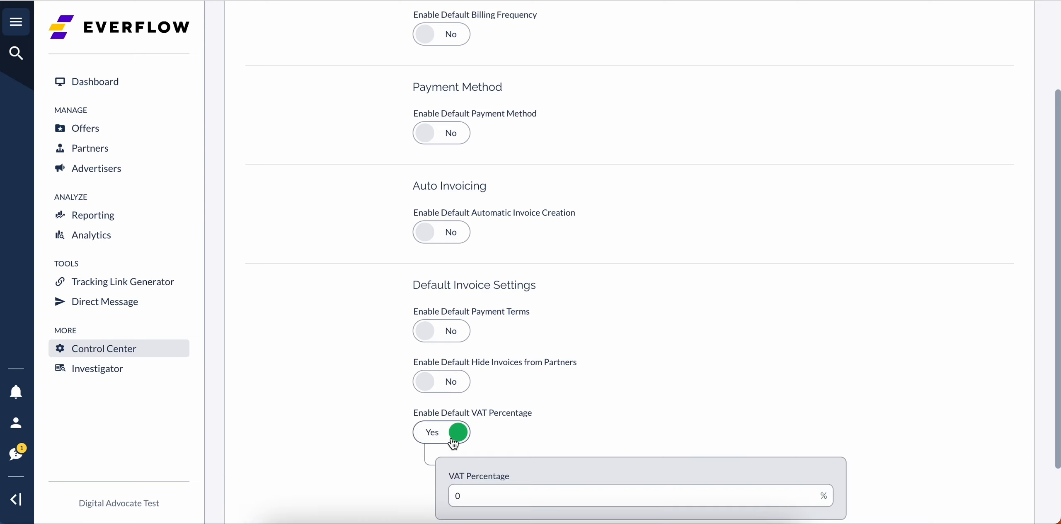
pyautogui.click(453, 435)
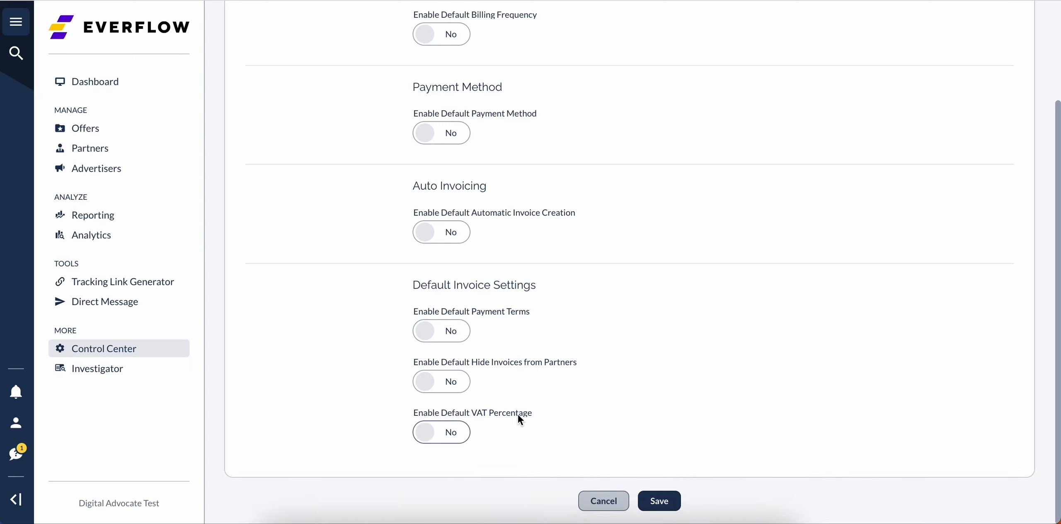
# - Save the partner default billing settings and open the partner restricted payments settings for editing
pyautogui.click(651, 497)
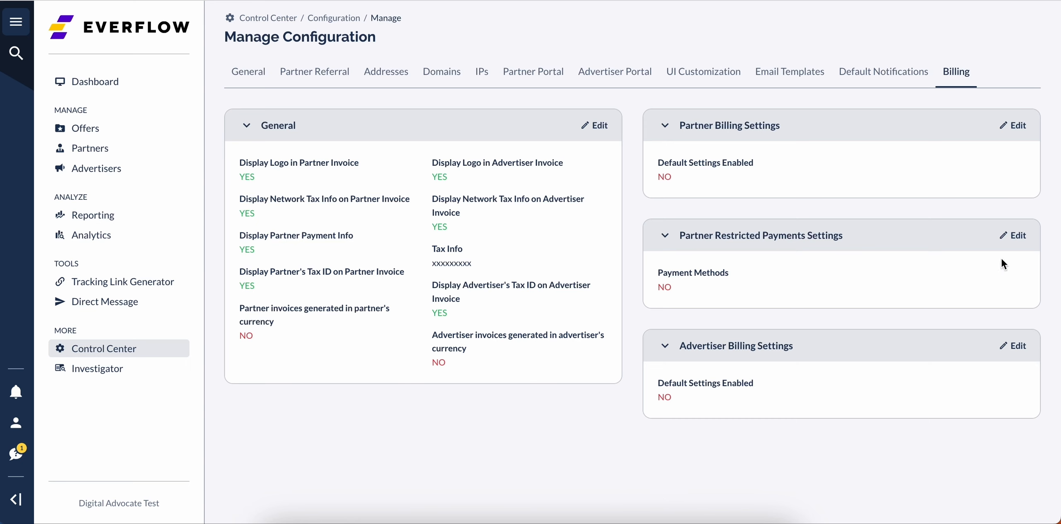
pyautogui.click(1014, 241)
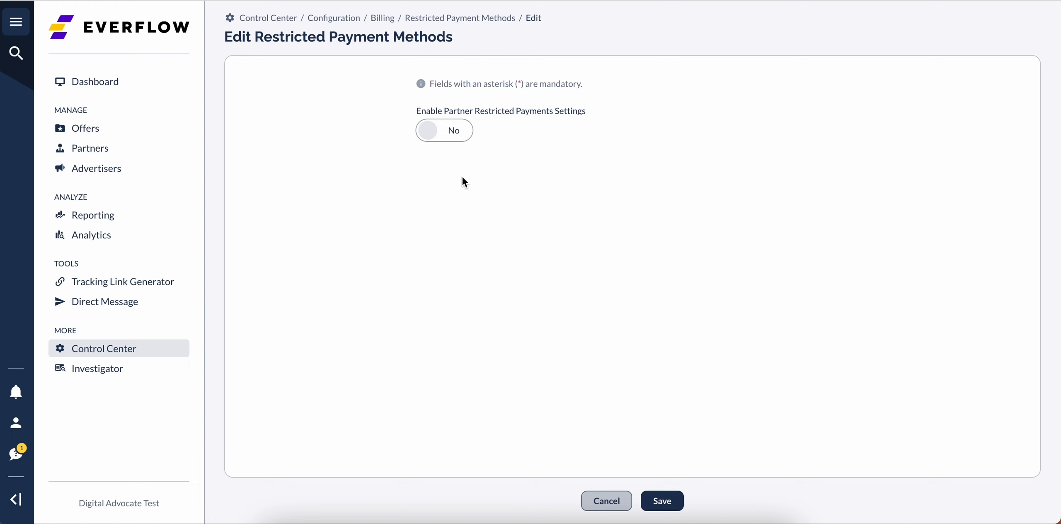
# - Try the partner restricted payments settings with methods from Capitalist to Payoneer selected, and save with the restriction disabled
pyautogui.click(433, 132)
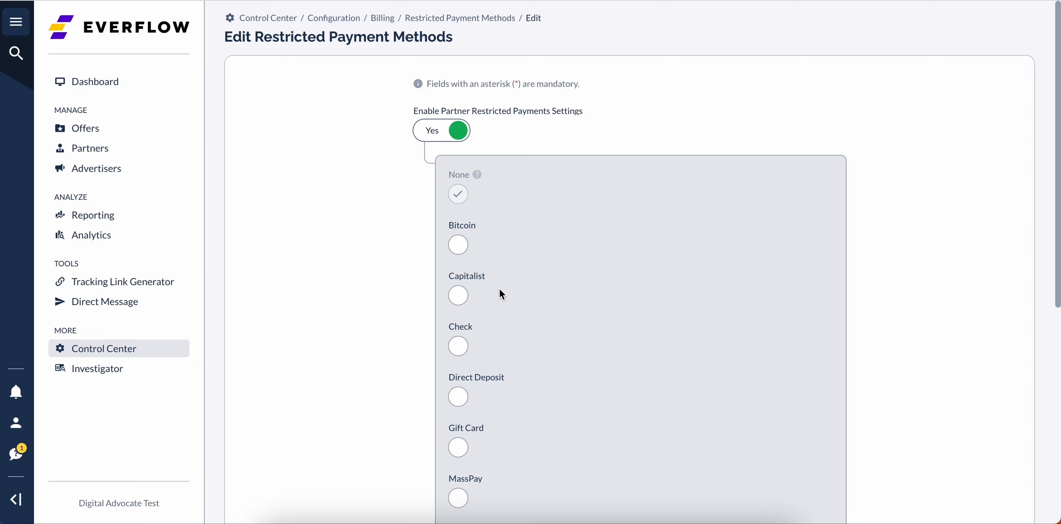
pyautogui.click(465, 352)
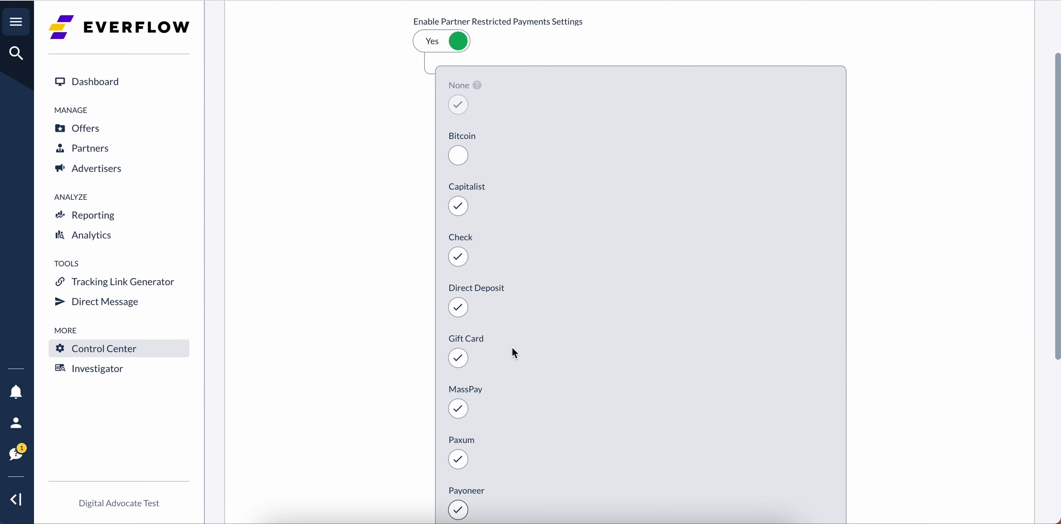
pyautogui.click(435, 46)
pyautogui.click(663, 502)
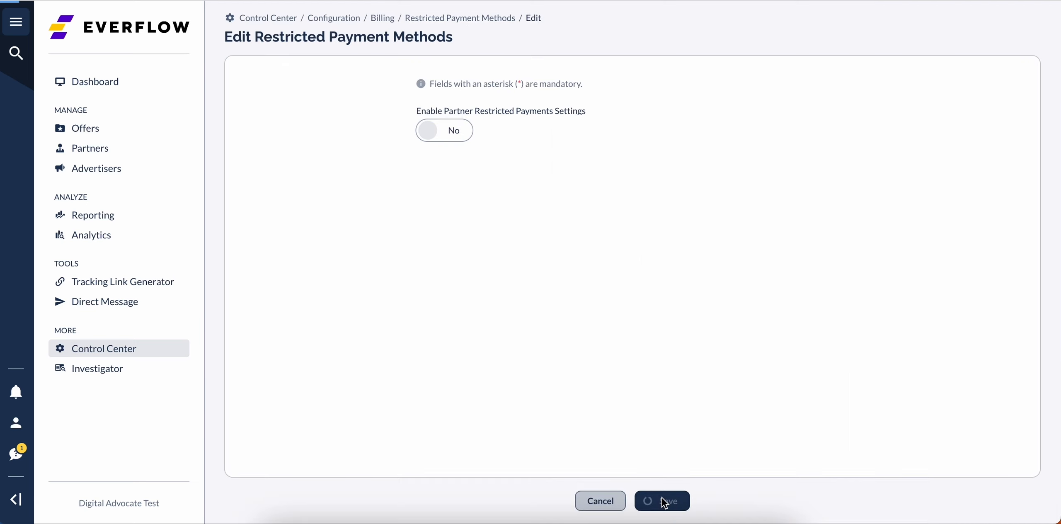